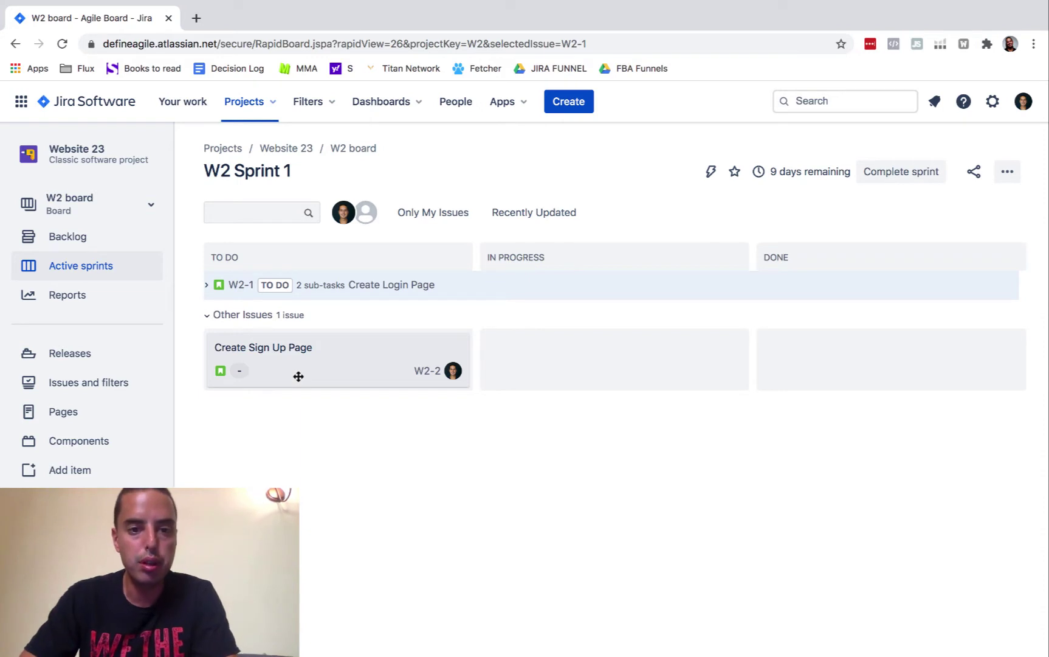
Expand and collapse Create Login Page's sub-tasks, then move Create Sign Up Page into In Progress.
{"action": "left_click", "coordinate": [207, 285]}
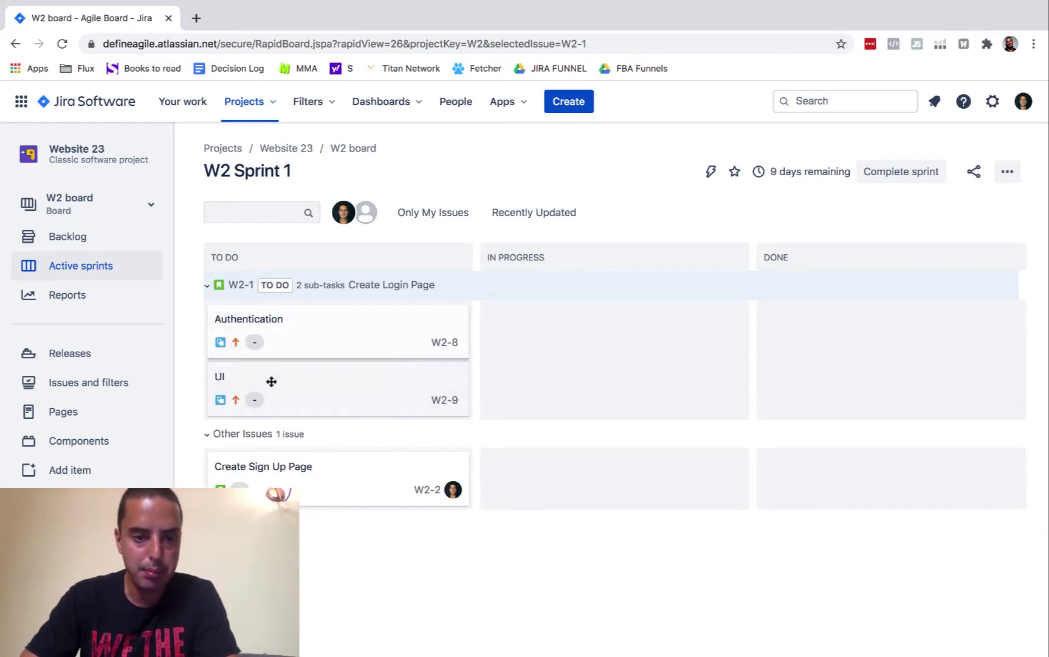
{"action": "left_click", "coordinate": [207, 285]}
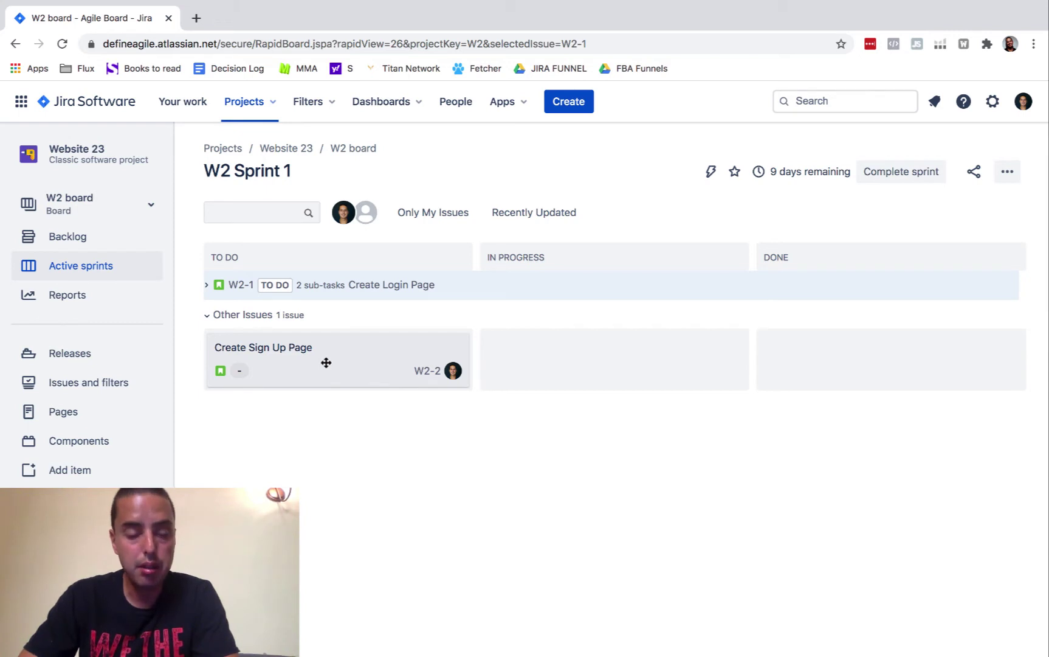
{"action": "left_click_drag", "start_coordinate": [326, 362], "coordinate": [621, 365]}
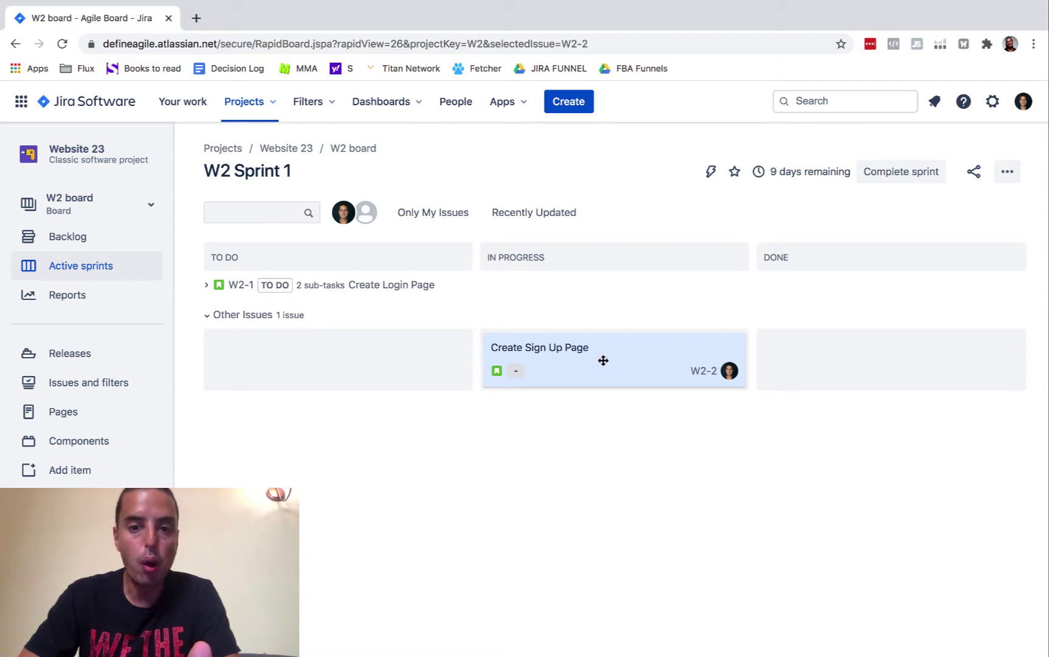
Set the Create Sign Up Page issue's status to Done and close its details.
{"action": "left_click", "coordinate": [602, 360]}
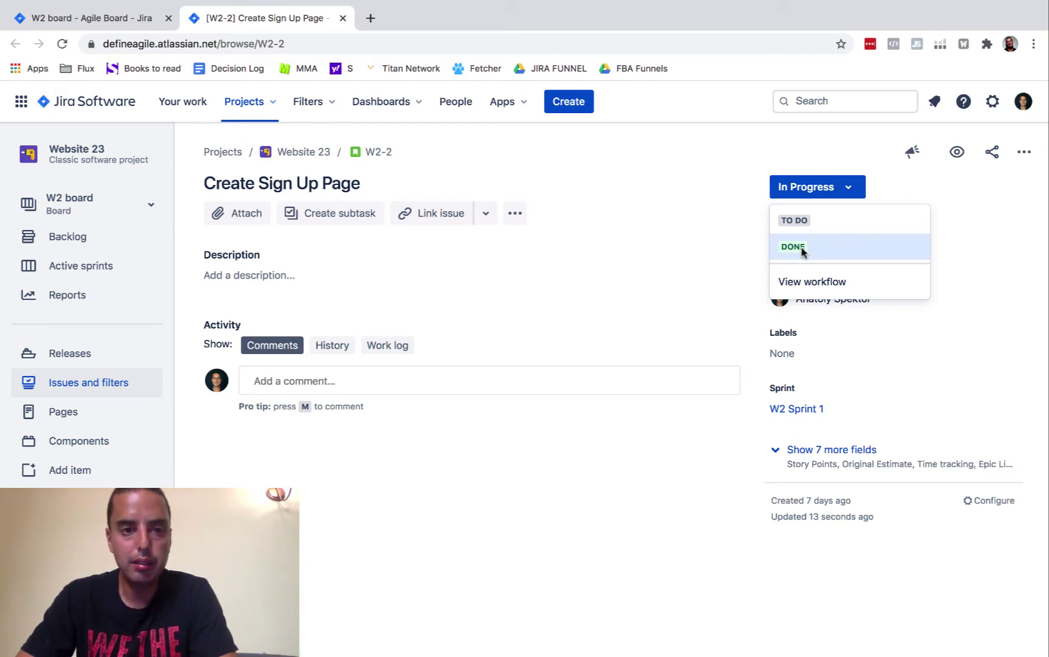
{"action": "left_click", "coordinate": [801, 248]}
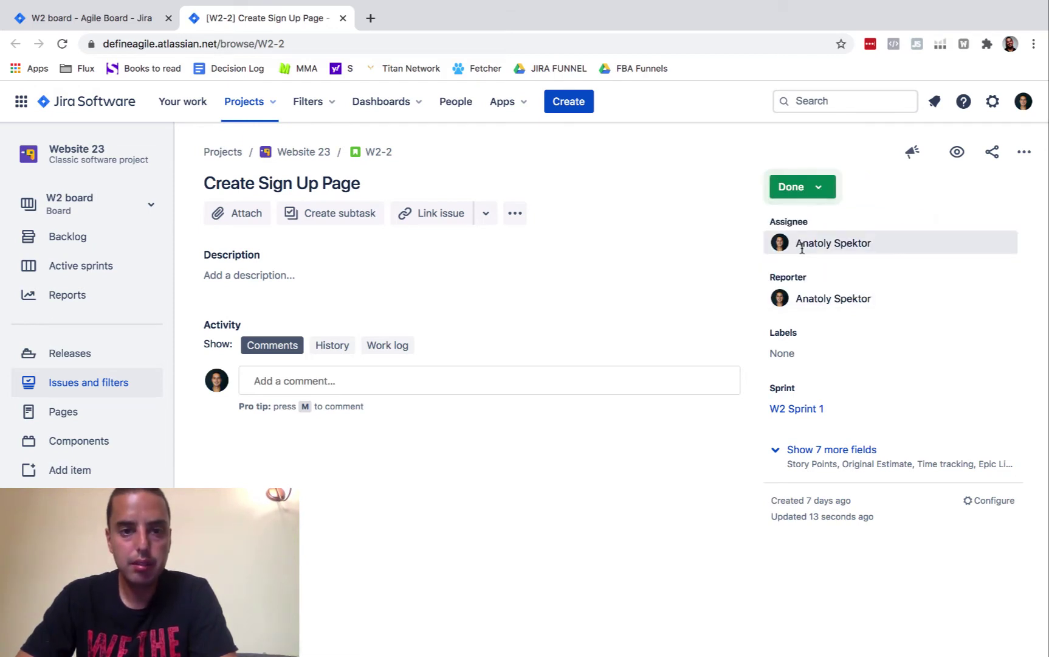
{"action": "left_click", "coordinate": [87, 18]}
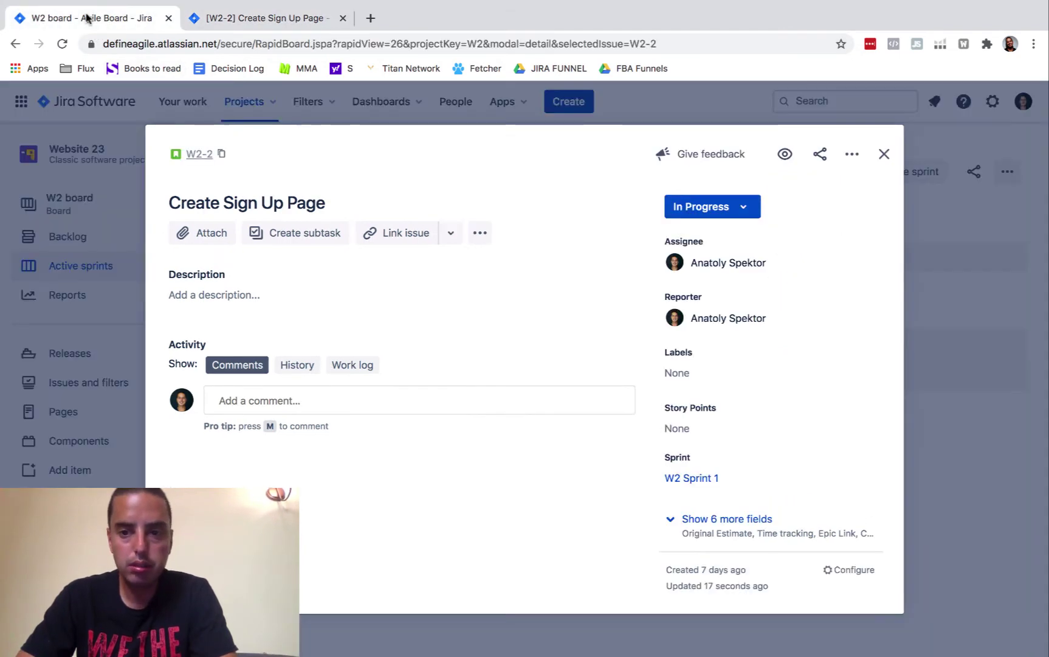
{"action": "left_click", "coordinate": [884, 154]}
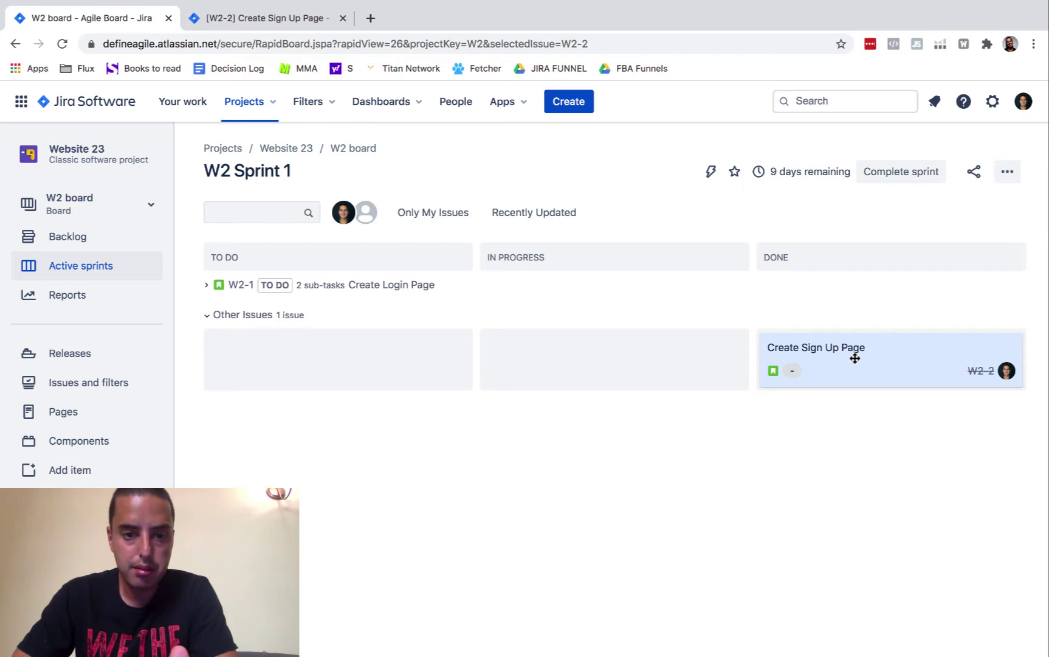
Drag the Create Sign Up Page card from the Done column back to To Do.
{"action": "left_click_drag", "start_coordinate": [855, 357], "coordinate": [297, 359]}
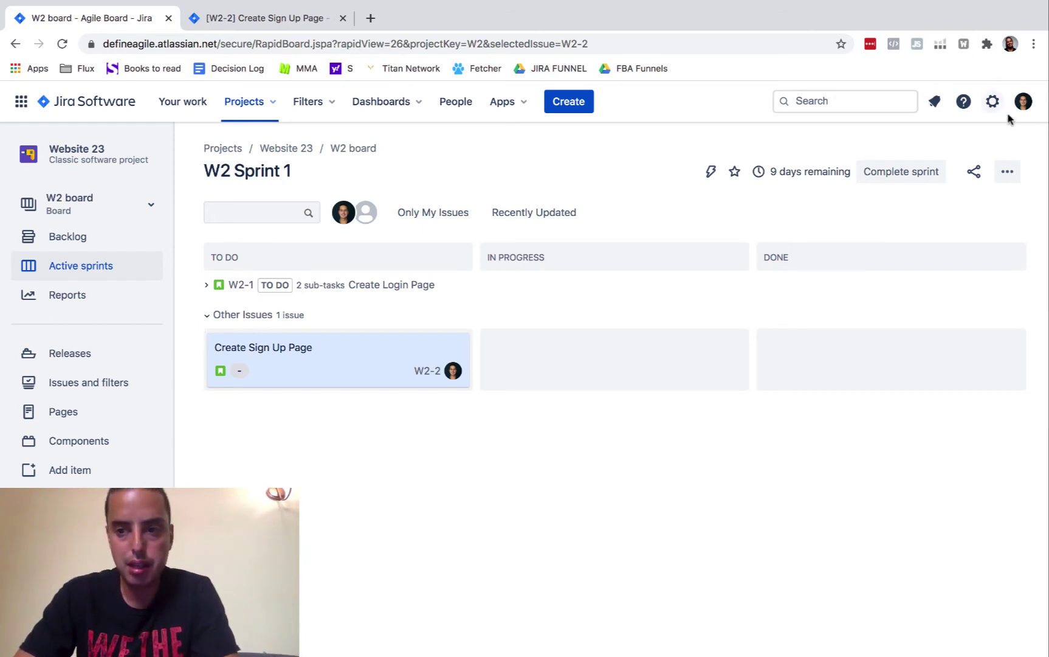
Open the W2 board's settings and go to its Columns page.
{"action": "left_click", "coordinate": [1007, 174]}
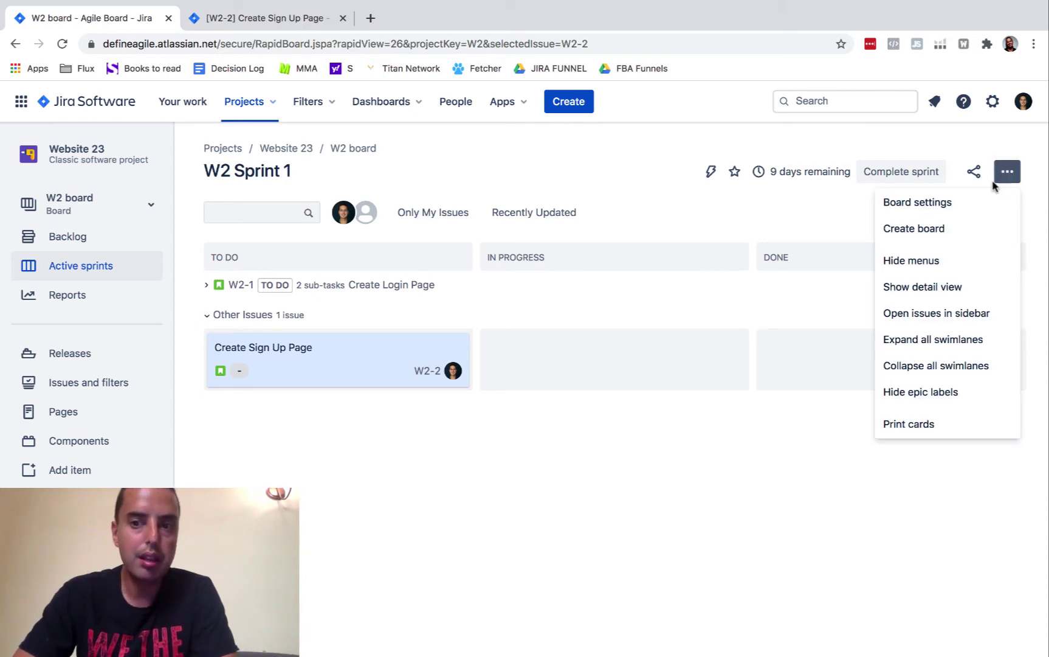
{"action": "left_click", "coordinate": [953, 207]}
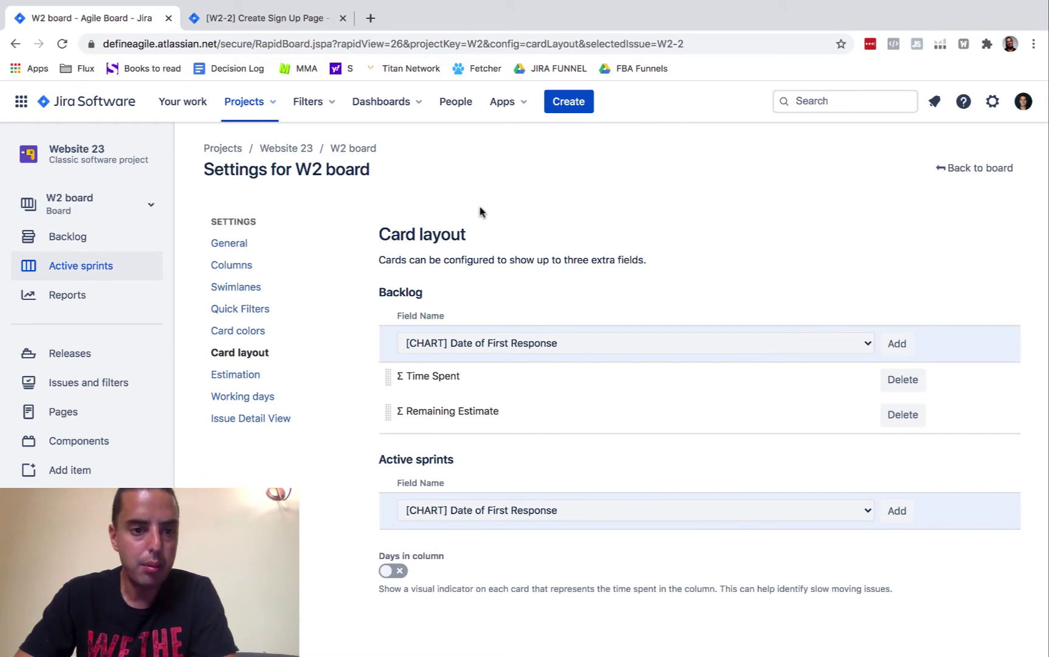
{"action": "left_click", "coordinate": [242, 272]}
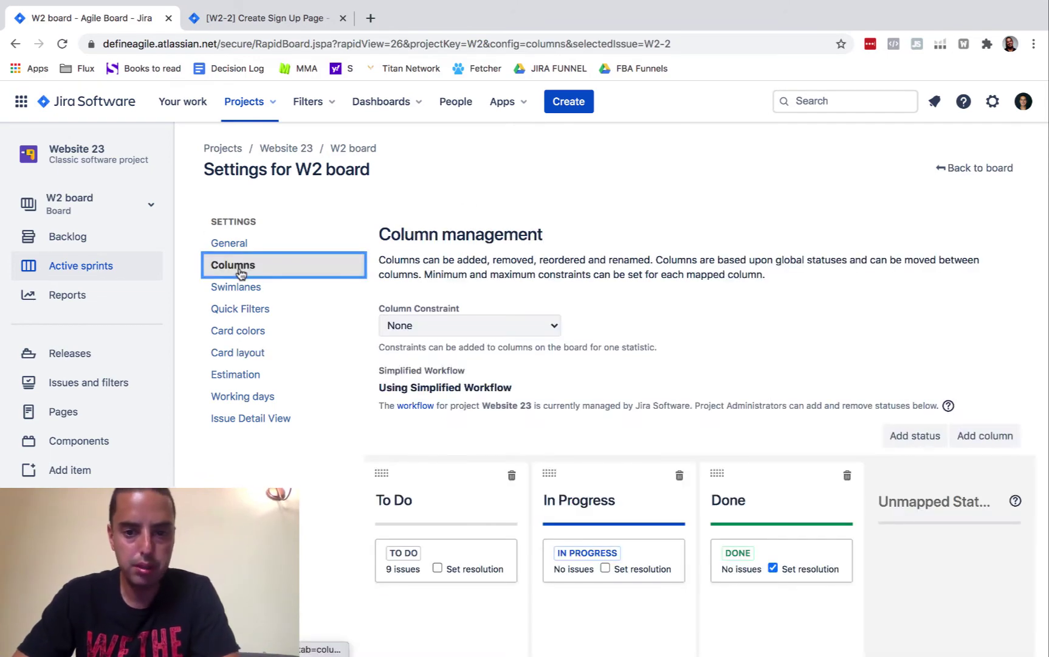
{"action": "scroll", "coordinate": [239, 274], "scroll_direction": "down", "scroll_amount": 1}
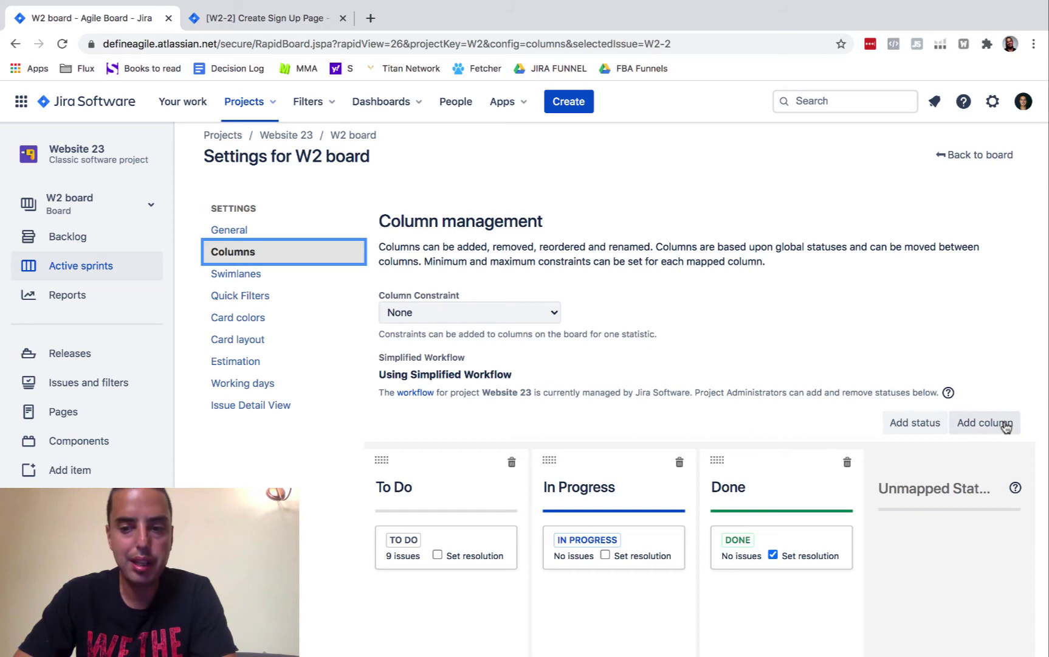
Add a new status named 'Will Not Fix' in the Done category.
{"action": "left_click", "coordinate": [903, 424]}
{"action": "left_click", "coordinate": [441, 403]}
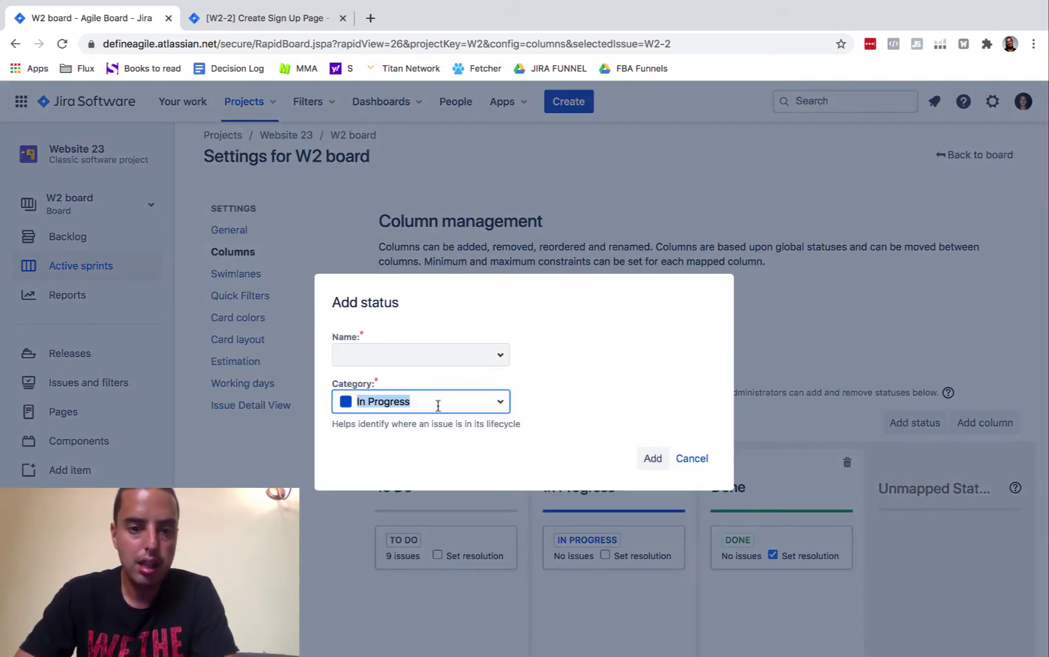
{"action": "left_click", "coordinate": [420, 458]}
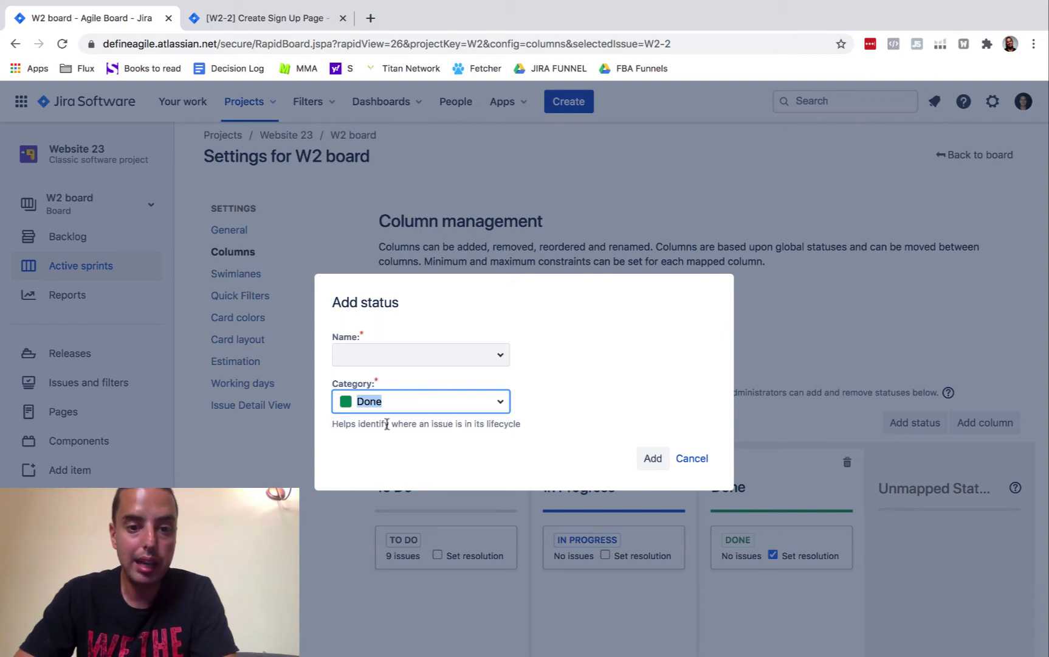
{"action": "left_click", "coordinate": [441, 357]}
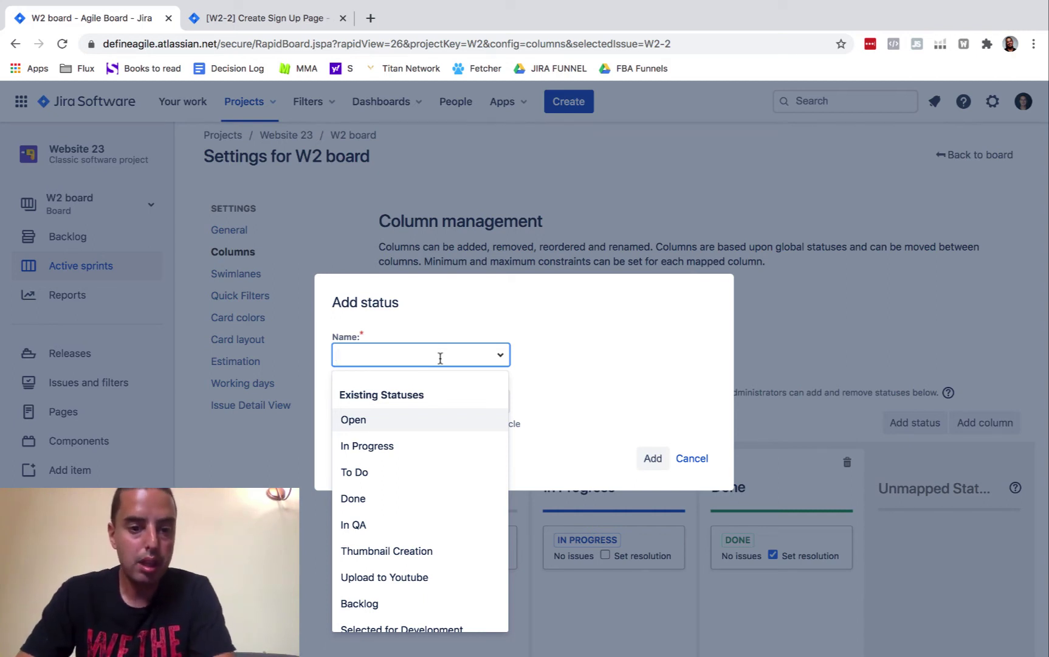
{"action": "type", "text": "Will Not Fix"}
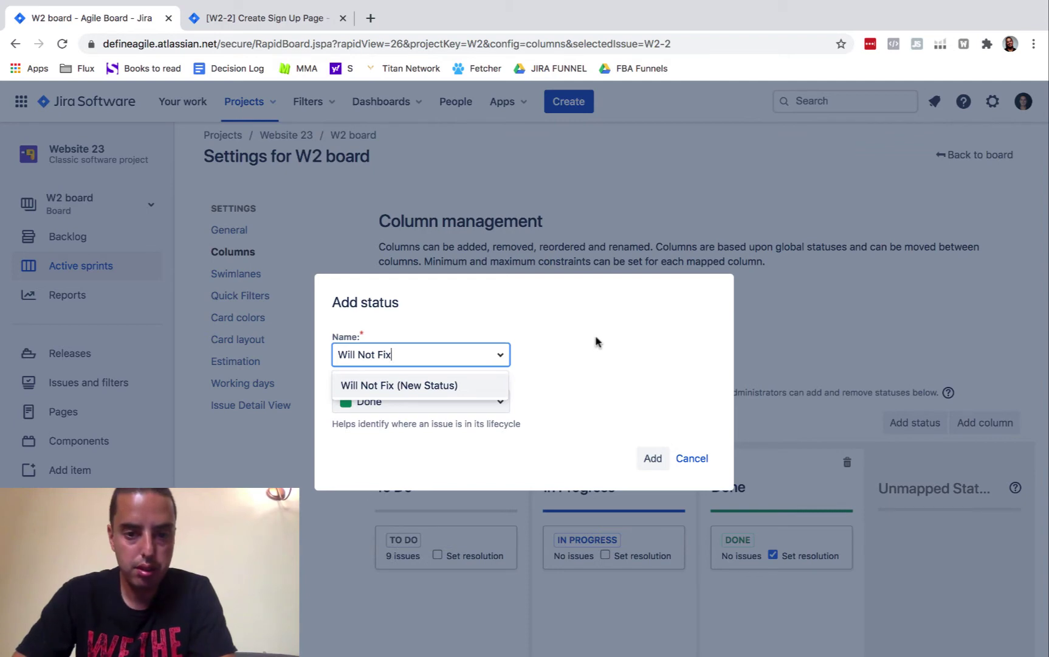
{"action": "left_click", "coordinate": [439, 386]}
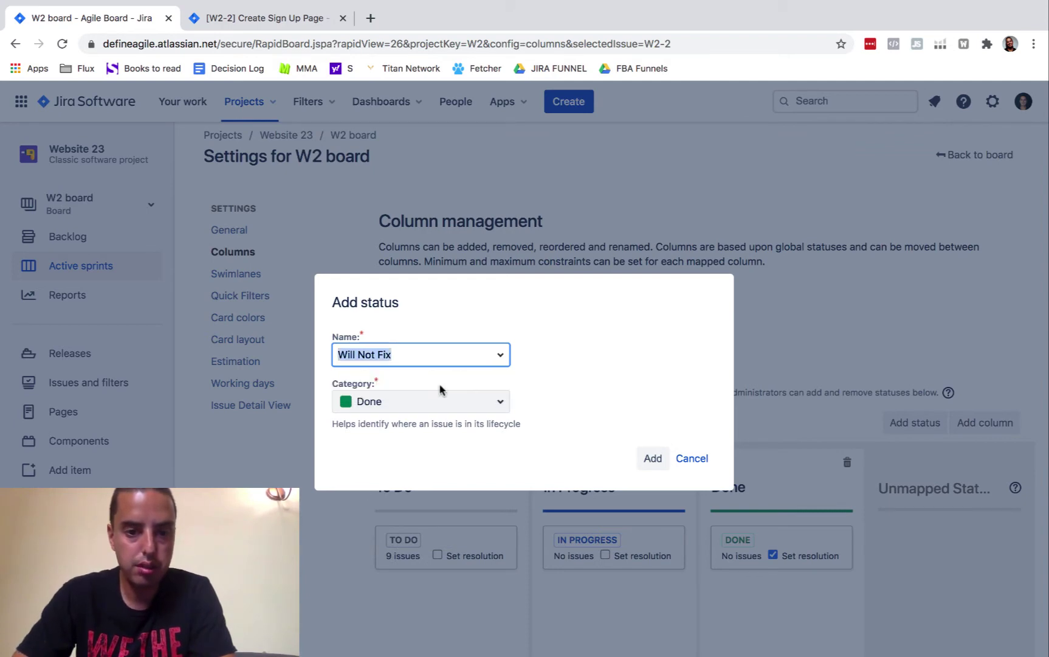
{"action": "left_click", "coordinate": [653, 458]}
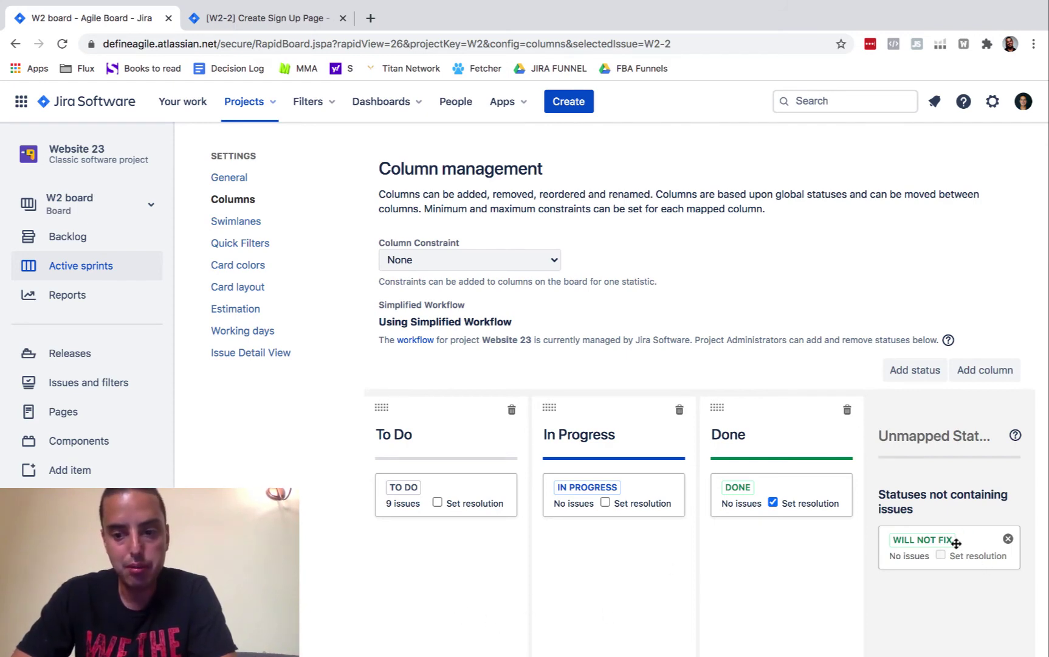
Try mapping Will Not Fix to Done, which leaves it unmapped, then go back to the board.
{"action": "mouse_move", "coordinate": [957, 543]}
{"action": "left_mouse_down"}
{"action": "mouse_move", "coordinate": [607, 562]}
{"action": "mouse_move", "coordinate": [476, 546]}
{"action": "mouse_move", "coordinate": [877, 576]}
{"action": "mouse_move", "coordinate": [944, 554]}
{"action": "left_mouse_up"}
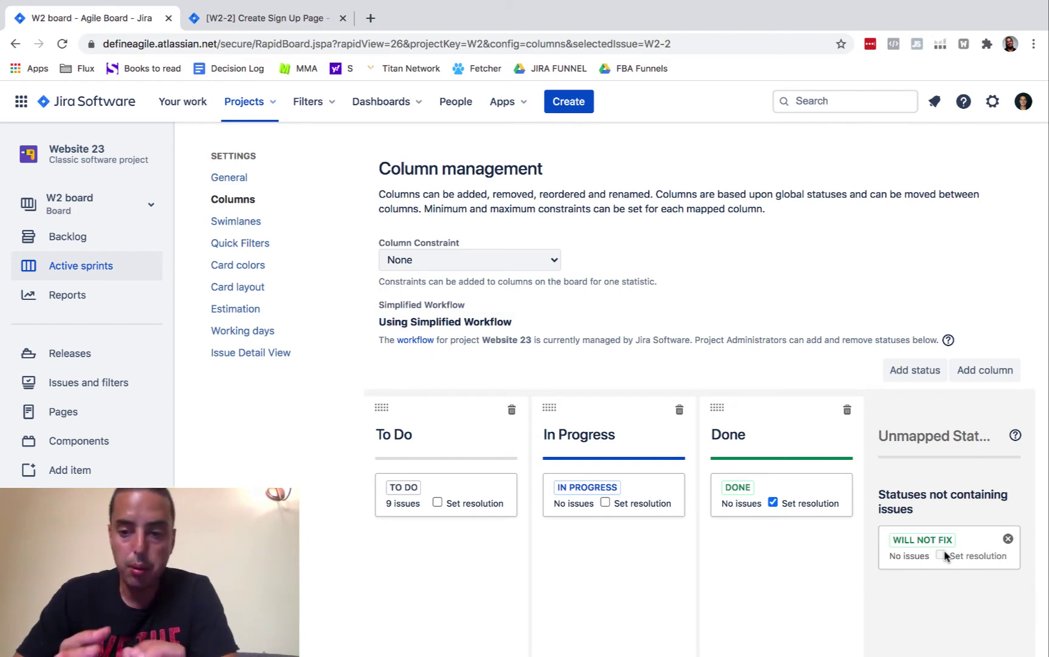
{"action": "scroll", "coordinate": [948, 536], "scroll_direction": "up", "scroll_amount": 2}
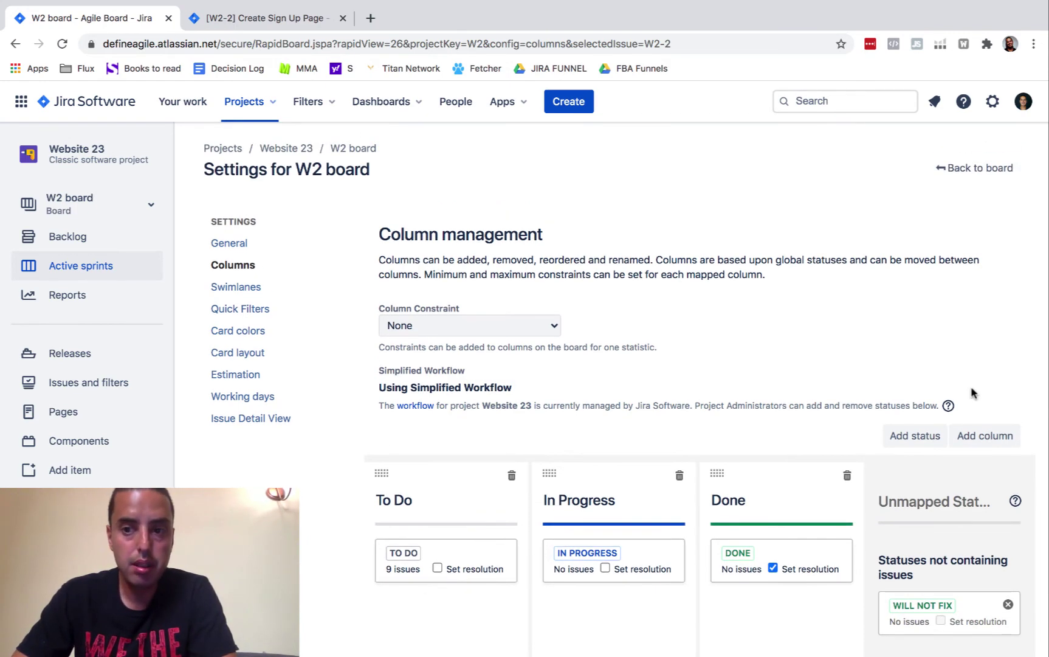
{"action": "left_click", "coordinate": [969, 173]}
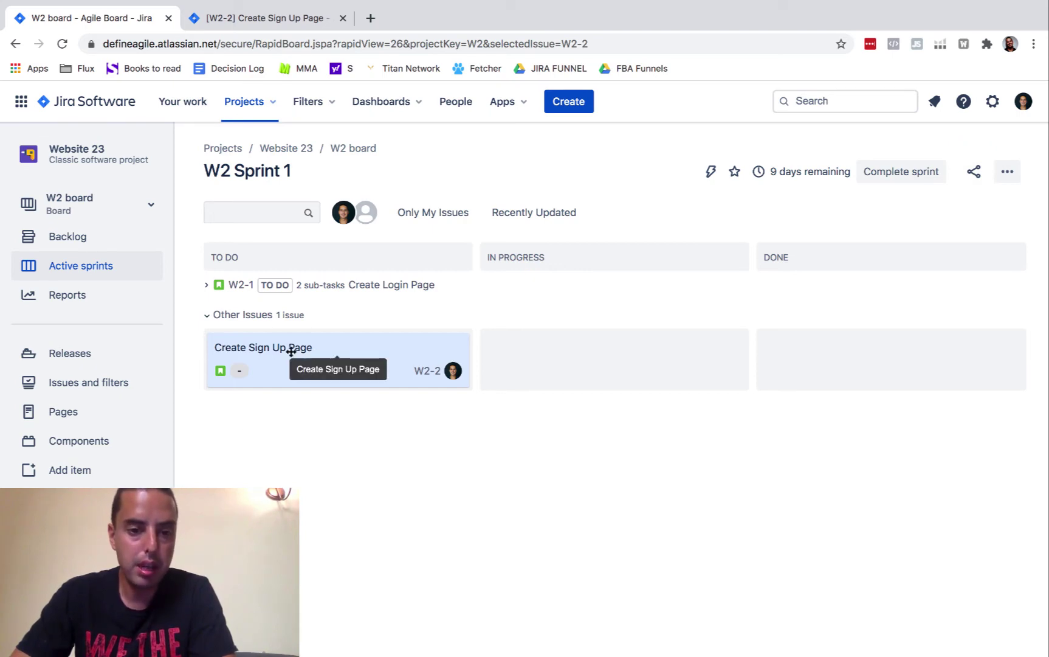
Change Create Sign Up Page's status from To Do to Will Not Fix and close the issue.
{"action": "left_click", "coordinate": [428, 376]}
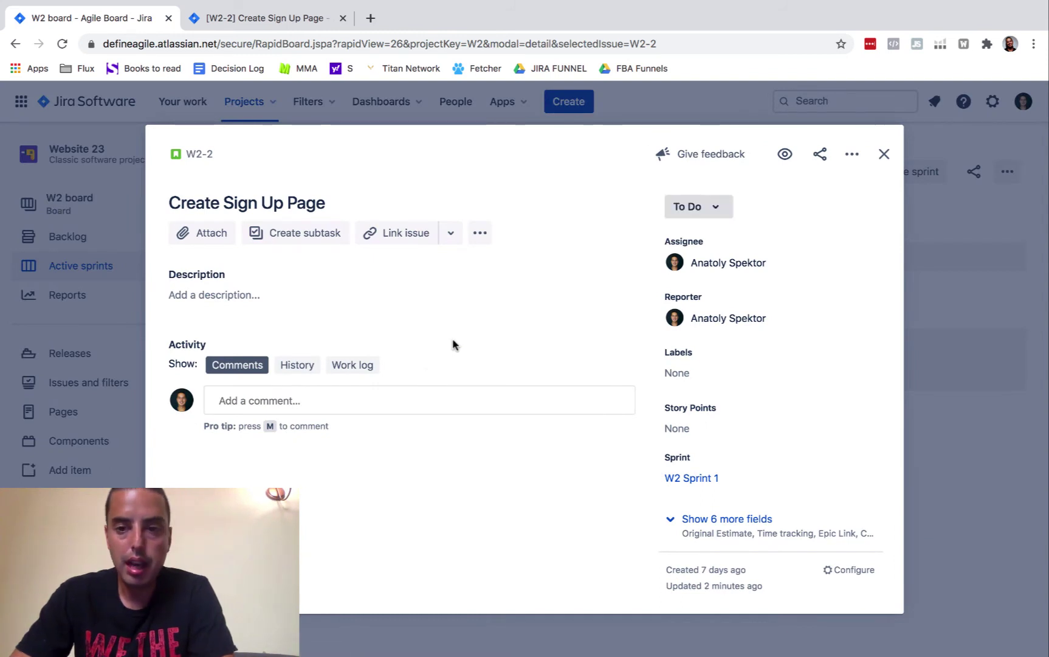
{"action": "left_click", "coordinate": [714, 213]}
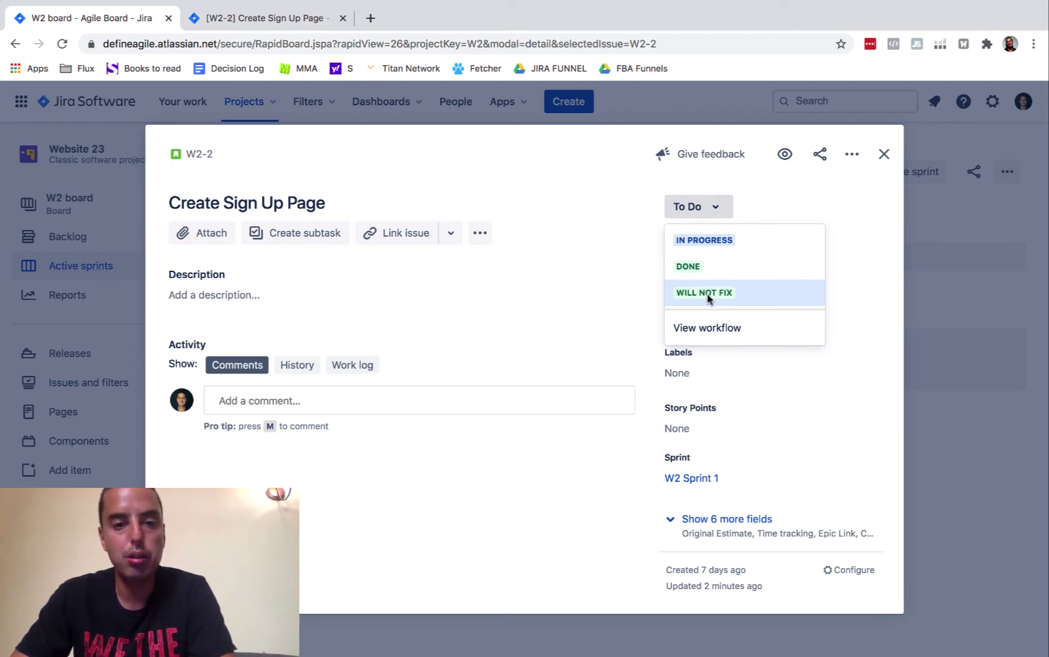
{"action": "left_click", "coordinate": [709, 297]}
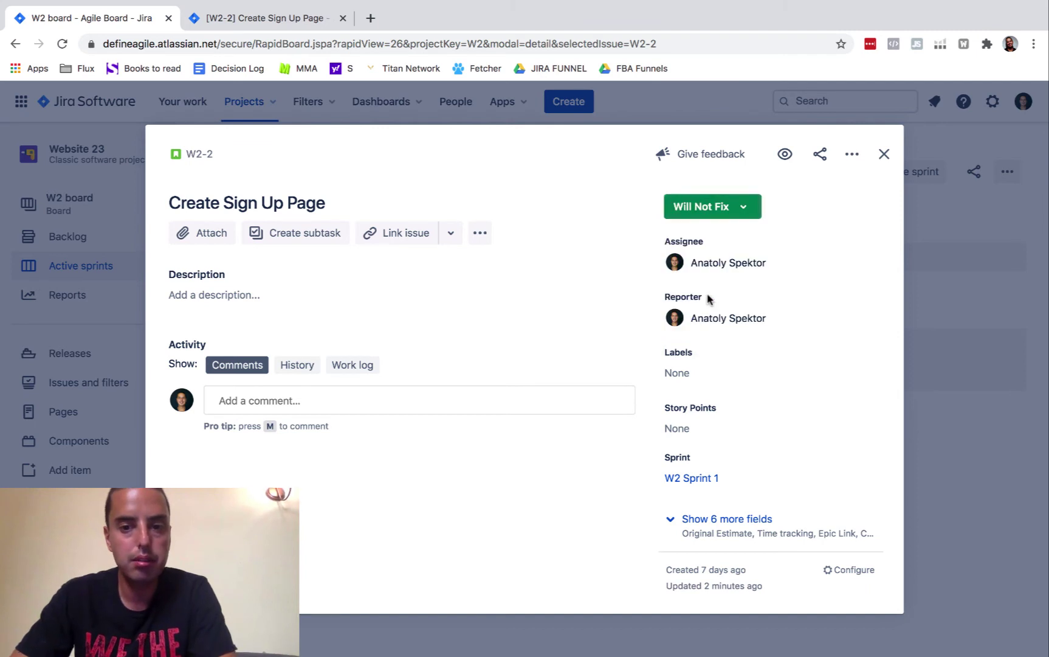
{"action": "left_click", "coordinate": [884, 154]}
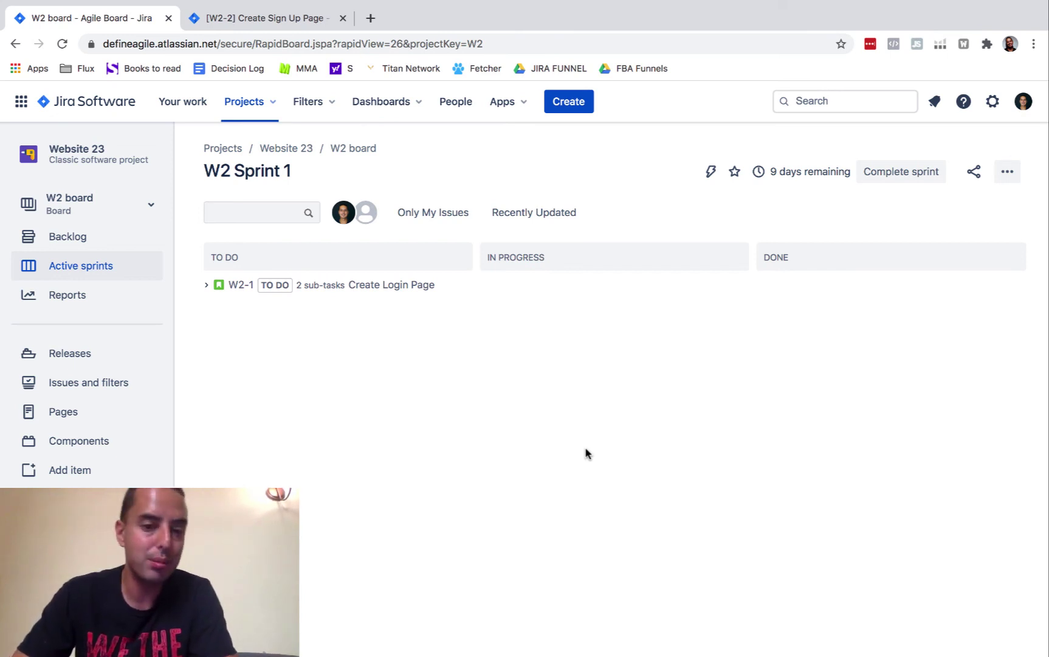
In board settings, map the Will Not Fix status into the Done column and check the board.
{"action": "left_click", "coordinate": [1010, 171]}
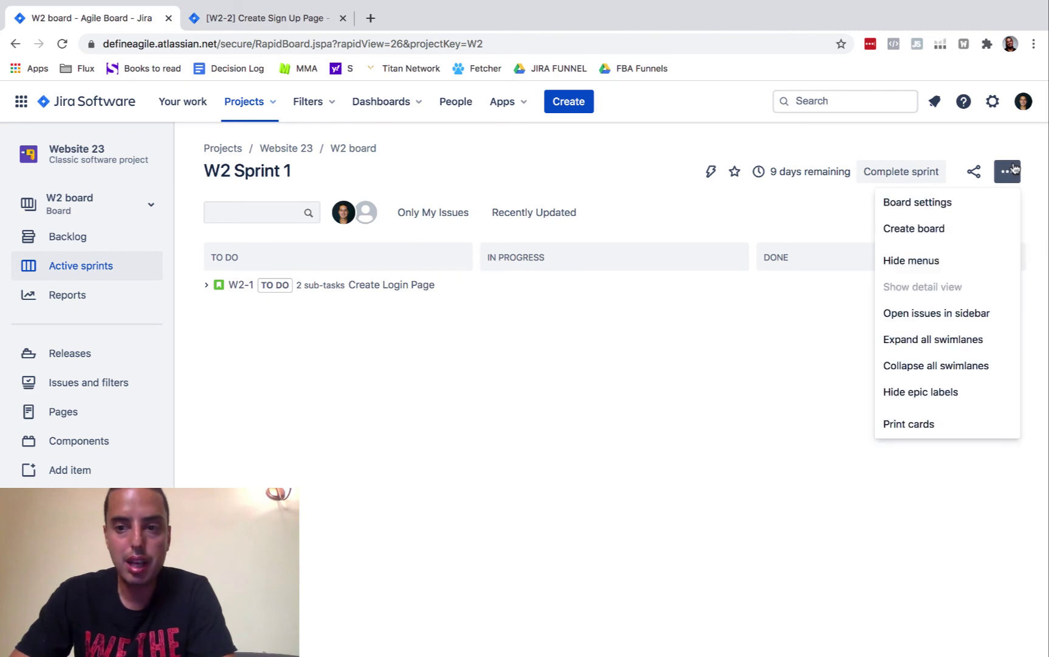
{"action": "left_click", "coordinate": [946, 202]}
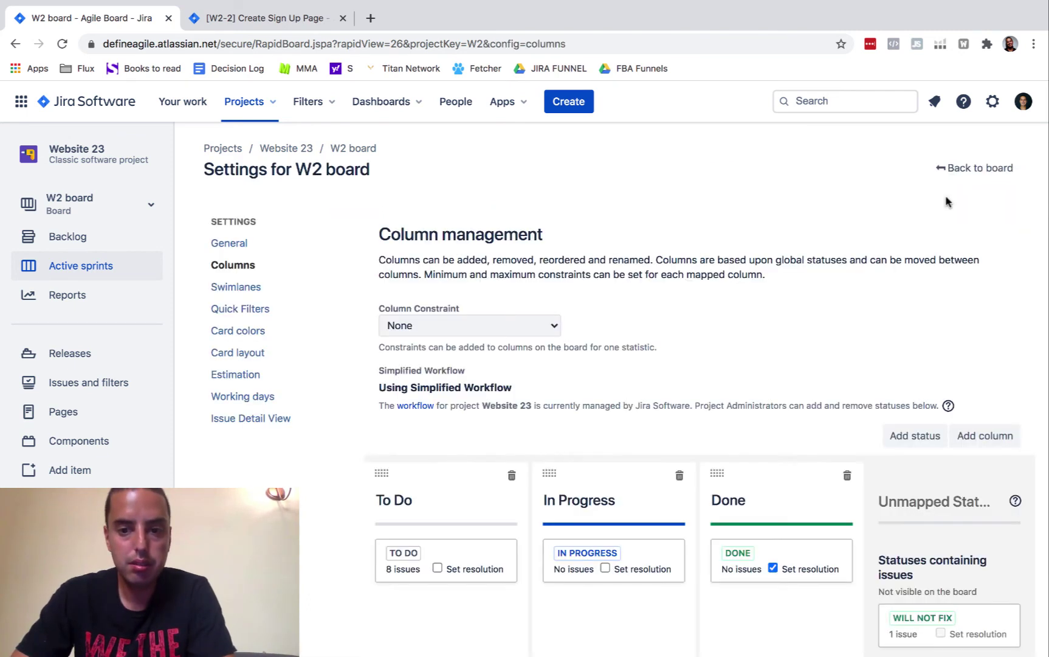
{"action": "scroll", "coordinate": [946, 202], "scroll_direction": "down", "scroll_amount": 1}
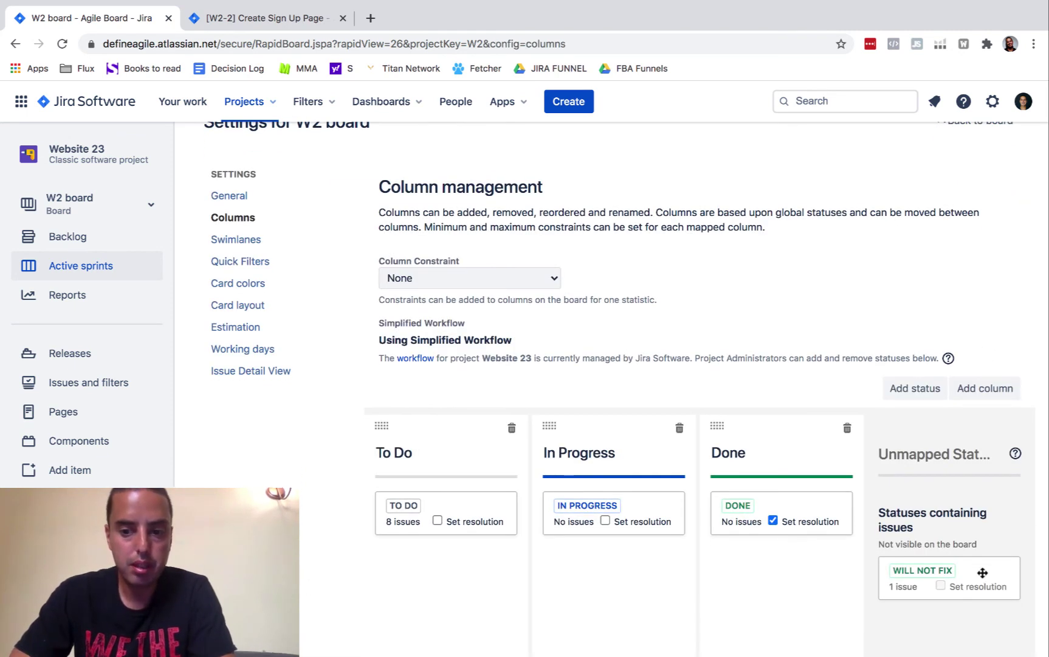
{"action": "left_click_drag", "start_coordinate": [980, 569], "coordinate": [801, 560]}
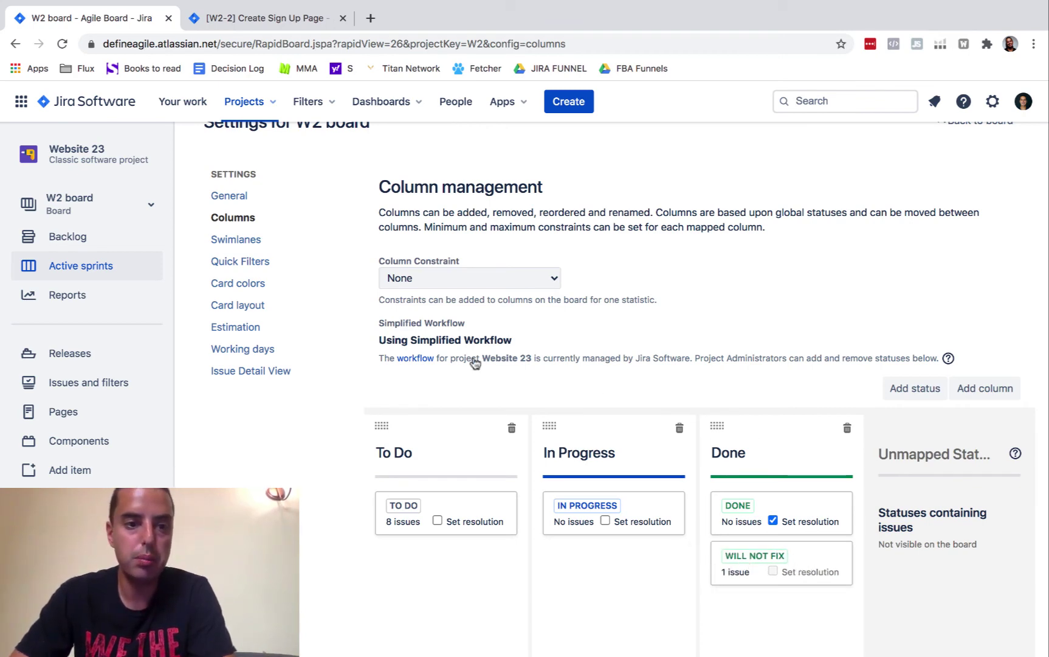
{"action": "scroll", "coordinate": [450, 130], "scroll_direction": "up", "scroll_amount": 1}
{"action": "left_click", "coordinate": [975, 171]}
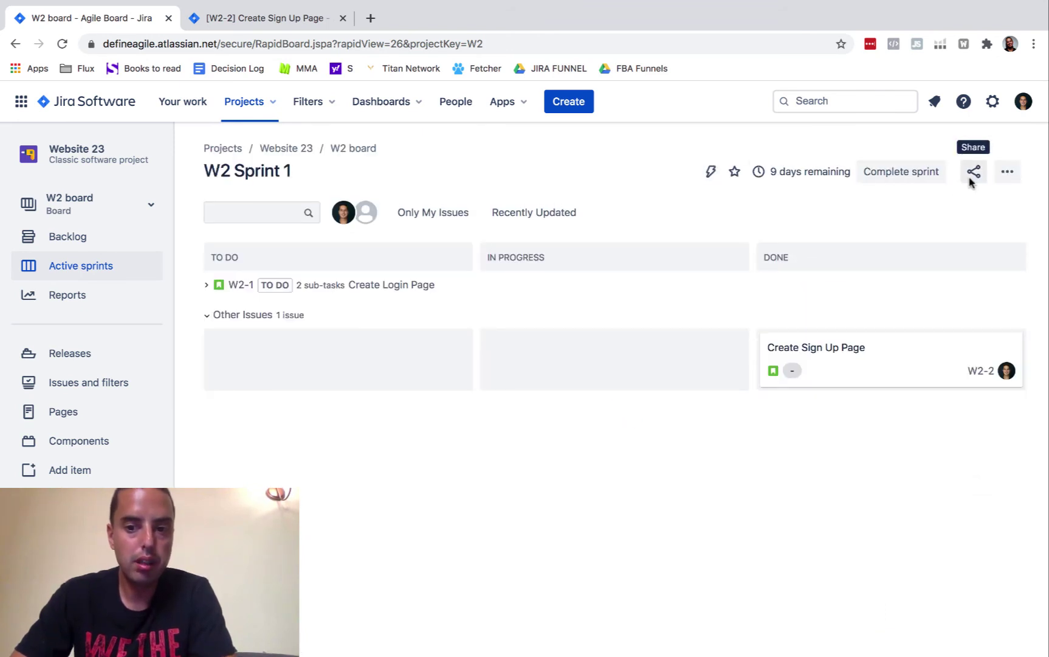
Move Will Not Fix back to Unmapped Statuses in the board's column settings.
{"action": "left_click", "coordinate": [1007, 171]}
{"action": "left_click", "coordinate": [970, 201]}
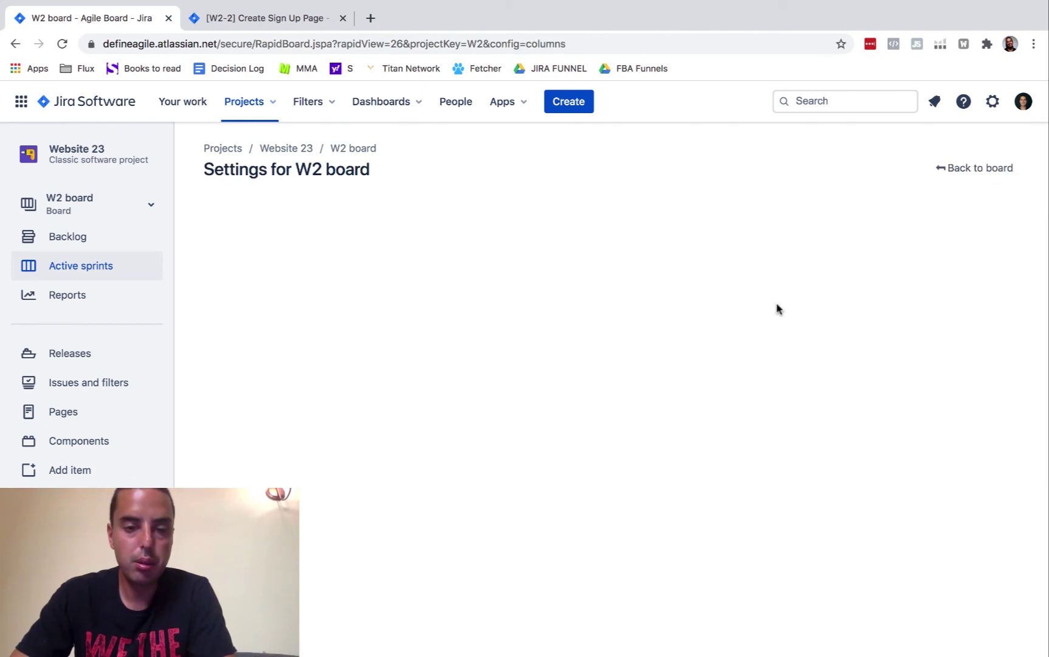
{"action": "scroll", "coordinate": [778, 309], "scroll_direction": "down", "scroll_amount": 1}
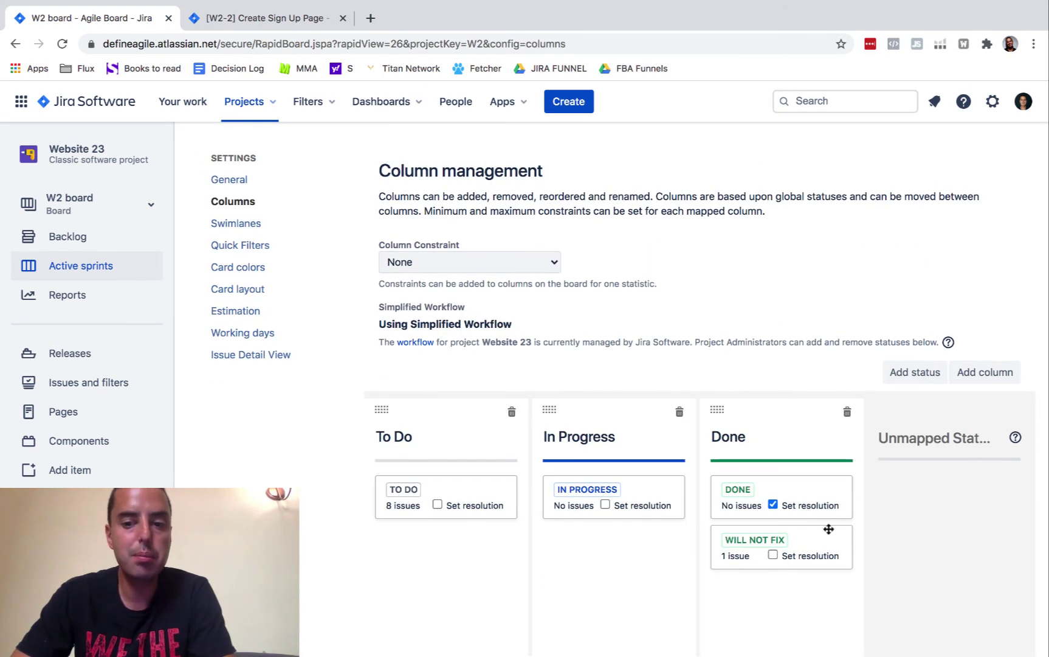
{"action": "left_click_drag", "start_coordinate": [817, 535], "coordinate": [986, 509]}
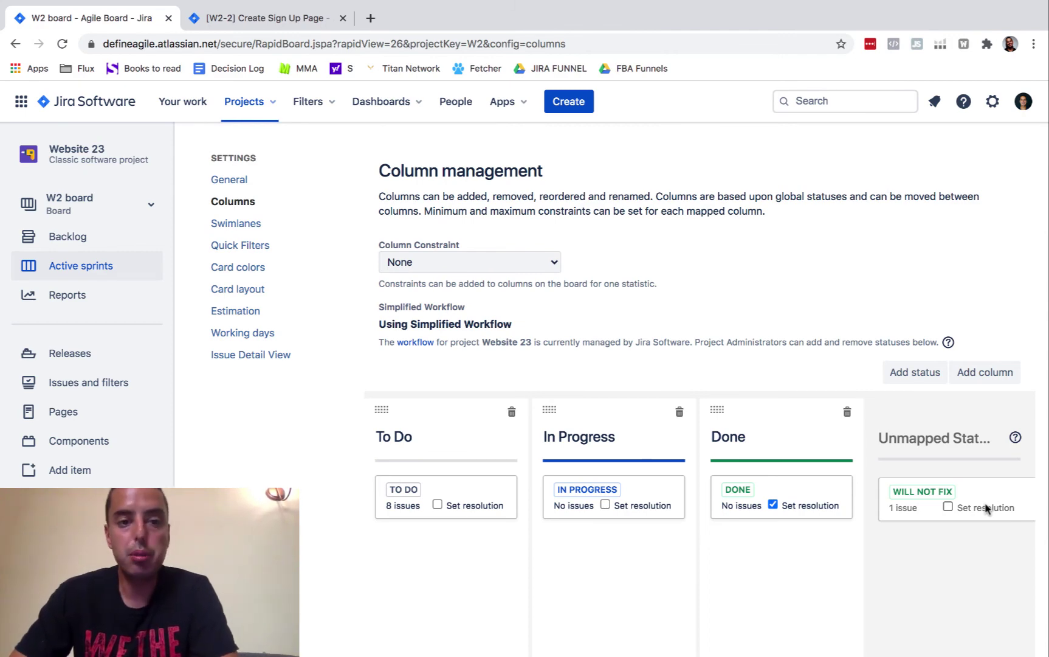
{"action": "scroll", "coordinate": [973, 391], "scroll_direction": "up", "scroll_amount": 2}
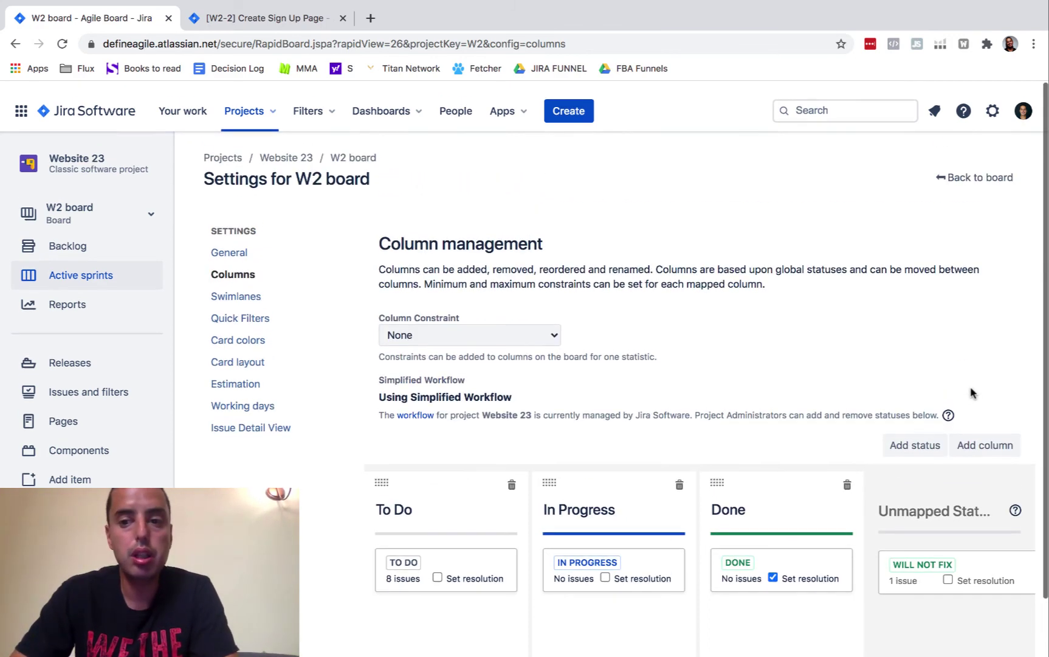
Return to the W2 Sprint 1 board, now showing only Create Login Page.
{"action": "left_click", "coordinate": [979, 170]}
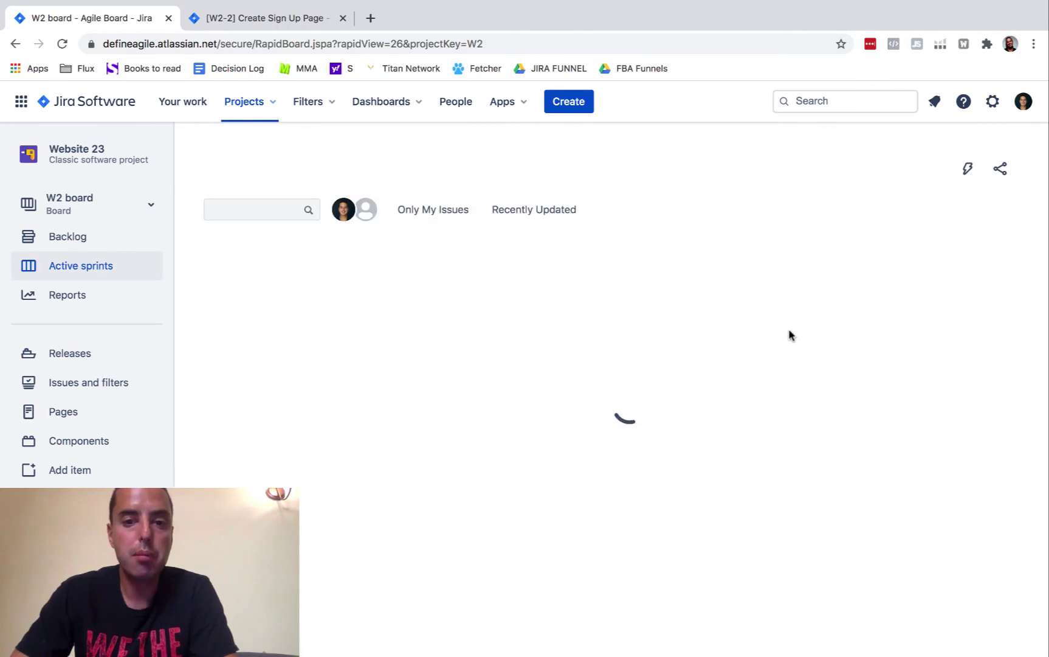